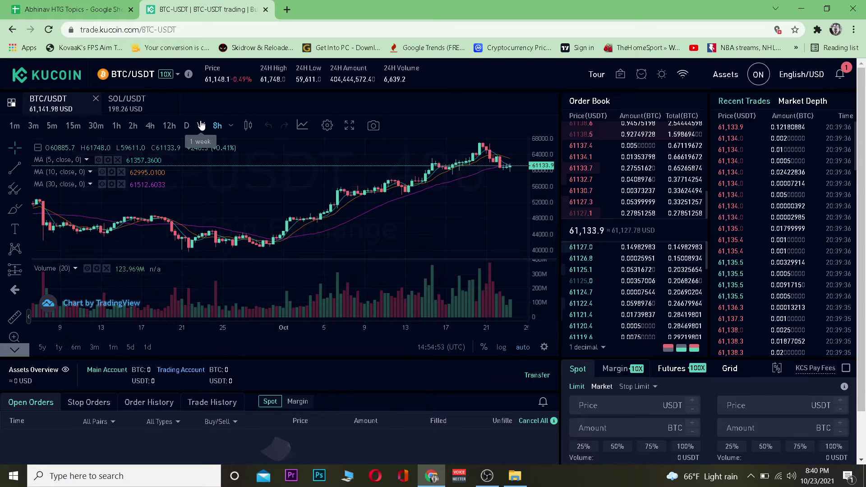
Search the BTC/USDT pair list for SOL and switch to the SOL/USDT pair
{"action": "left_click", "coordinate": [178, 76]}
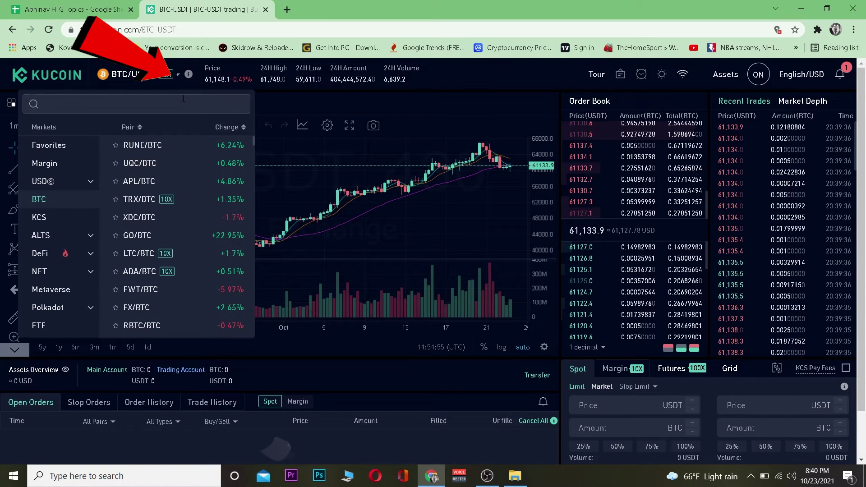
{"action": "left_click", "coordinate": [178, 103]}
{"action": "type", "text": "SOL"}
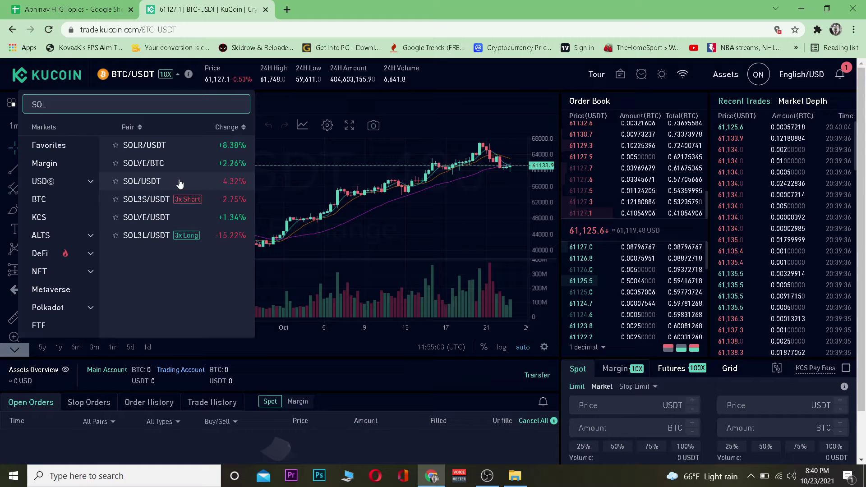
{"action": "left_click", "coordinate": [151, 187]}
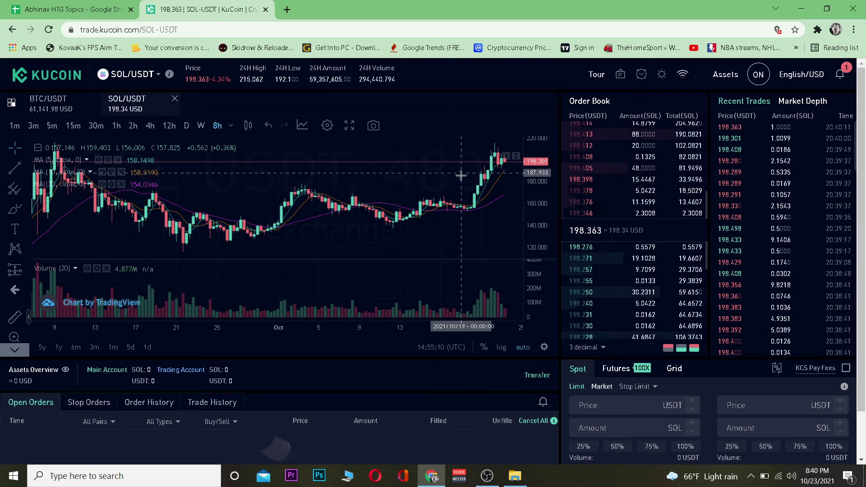
Make the SOL buy a market order, replacing the 12 USDT spend amount with 198
{"action": "left_click", "coordinate": [602, 387]}
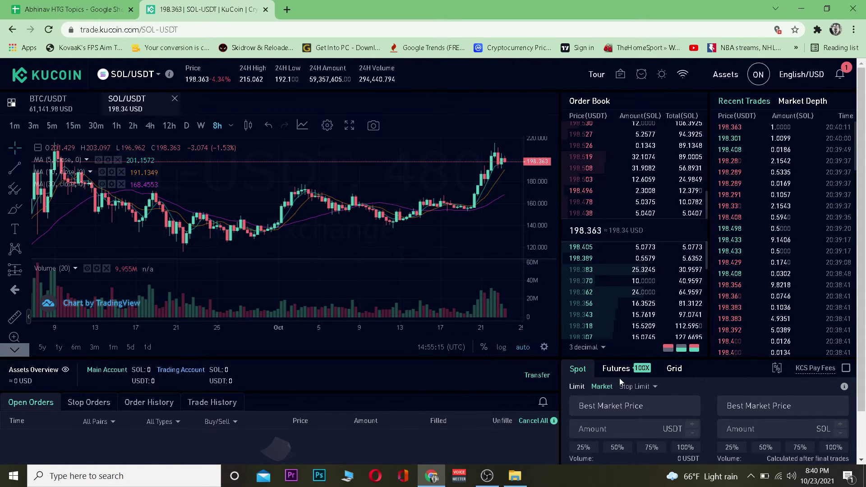
{"action": "left_click", "coordinate": [609, 426]}
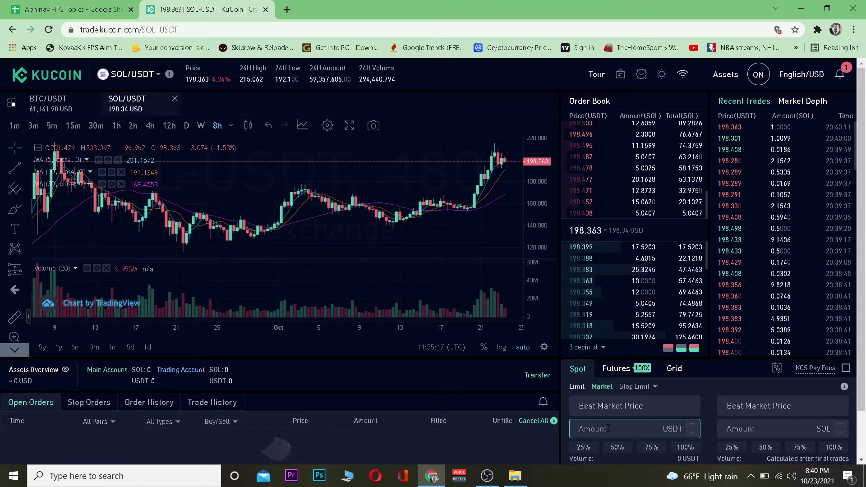
{"action": "type", "text": "12"}
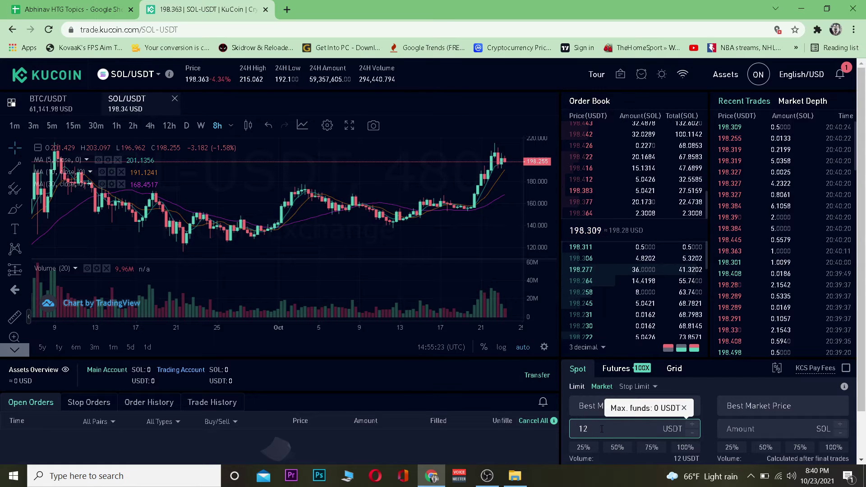
{"action": "left_click", "coordinate": [683, 407]}
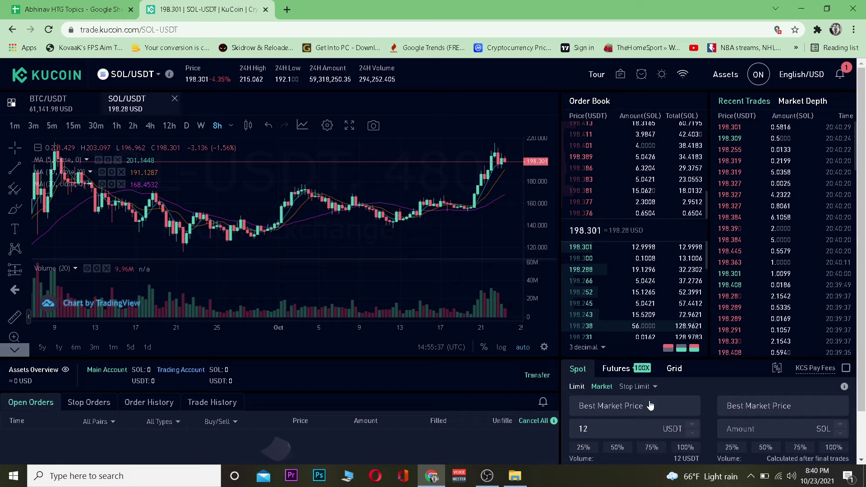
{"action": "left_click", "coordinate": [604, 428]}
{"action": "key", "text": "BackSpace"}
{"action": "key", "text": "BackSpace"}
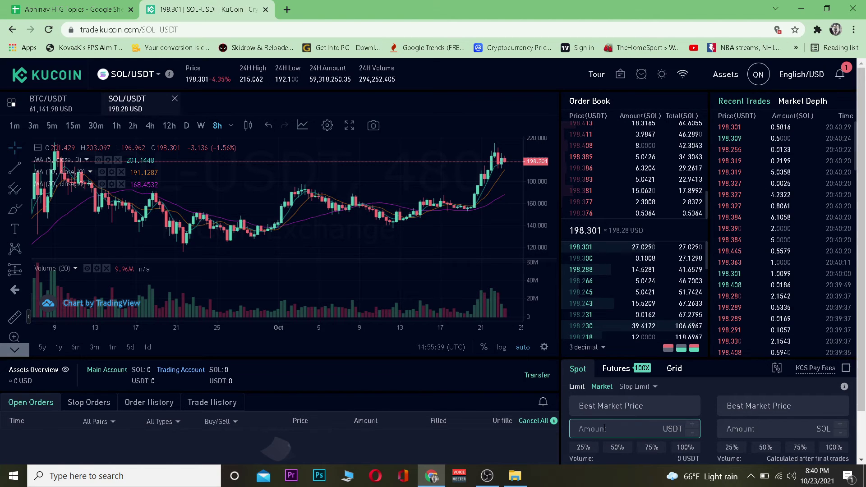
{"action": "type", "text": "198"}
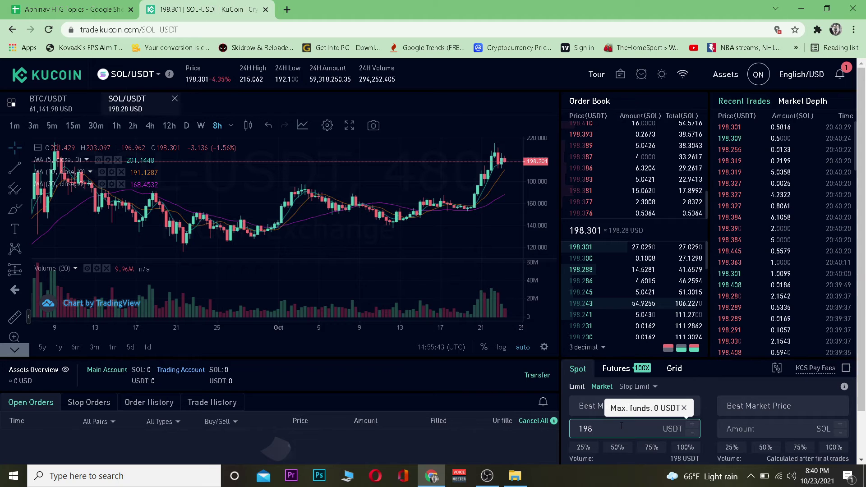
{"action": "scroll", "coordinate": [634, 434], "scroll_direction": "down", "scroll_amount": 1}
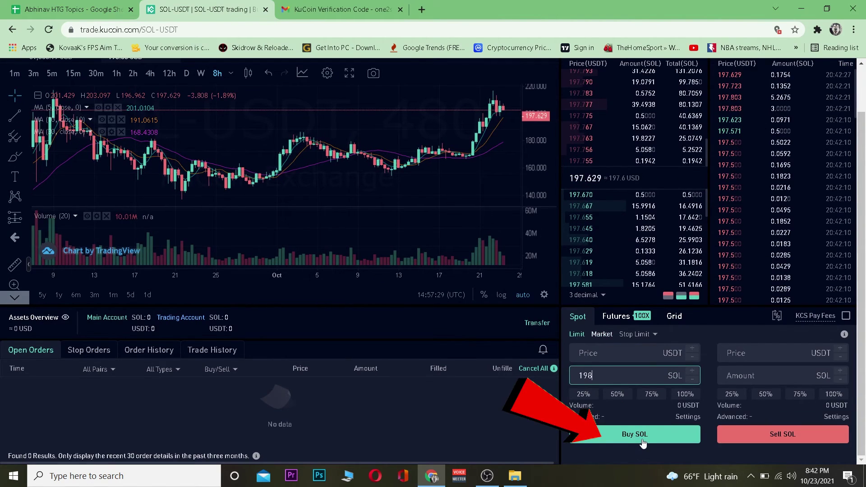
{"action": "scroll", "coordinate": [467, 318], "scroll_direction": "up", "scroll_amount": 3}
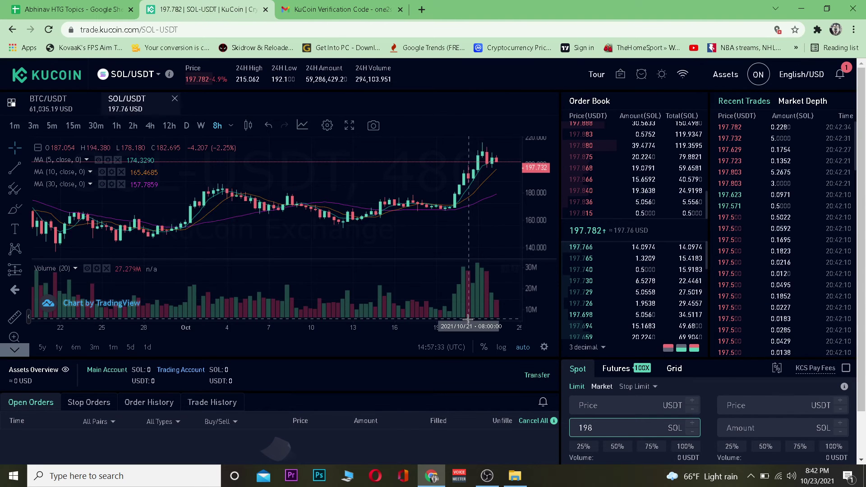
{"action": "scroll", "coordinate": [473, 320], "scroll_direction": "down", "scroll_amount": 1}
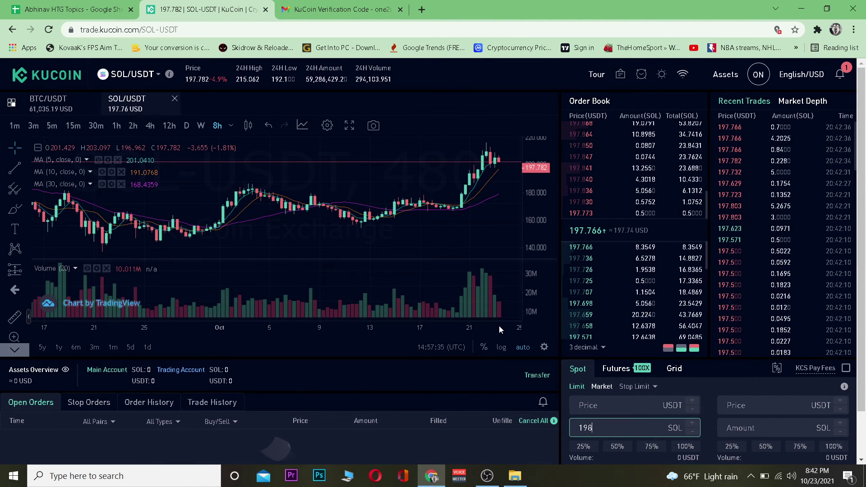
{"action": "scroll", "coordinate": [599, 340], "scroll_direction": "down", "scroll_amount": 2}
{"action": "scroll", "coordinate": [612, 342], "scroll_direction": "up", "scroll_amount": 2}
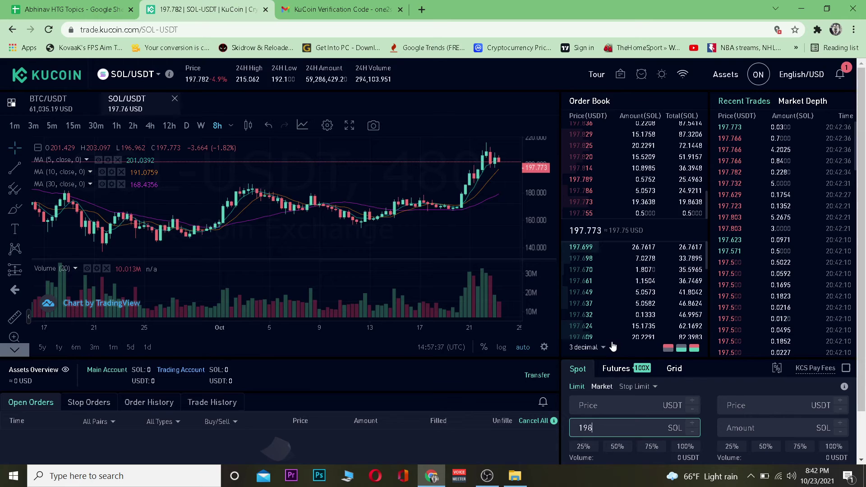